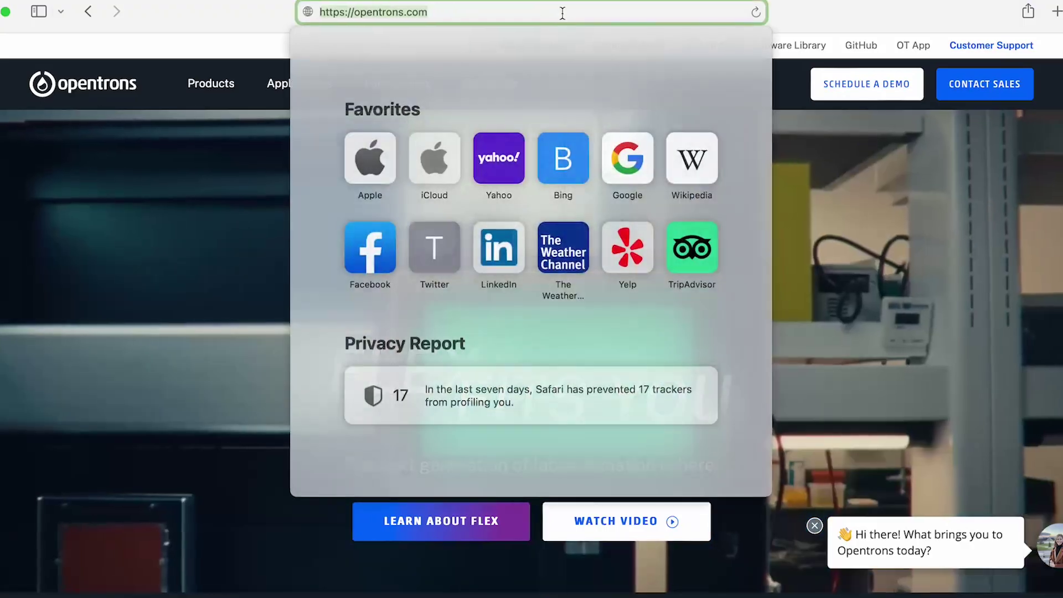
Load library.opentrons.com and switch the protocol preview to the plate diagram.
{"action": "type", "text": "library.open"}
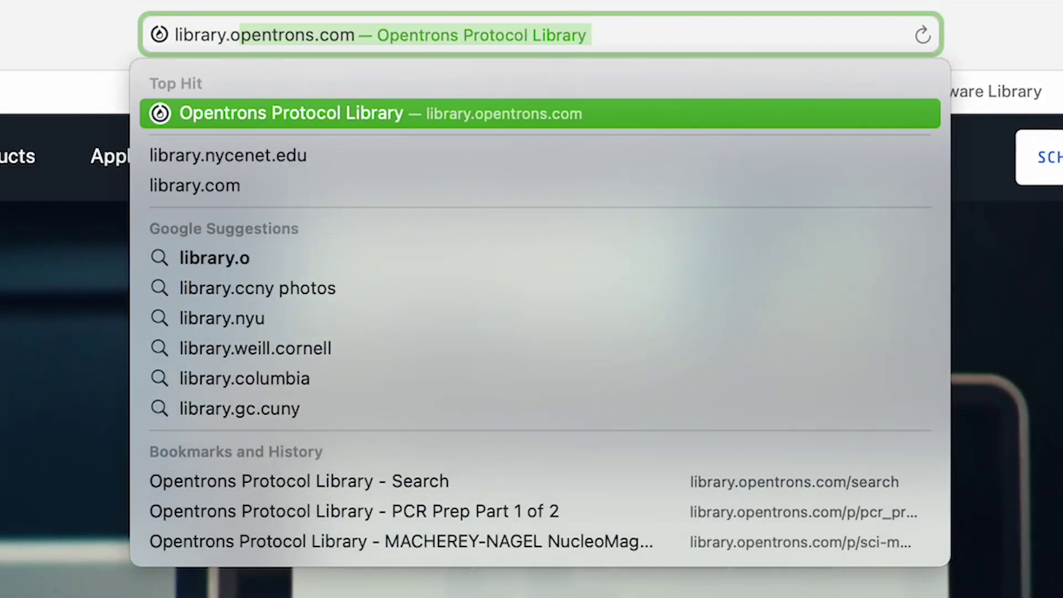
{"action": "type", "text": "trons.com"}
{"action": "key", "text": "Return"}
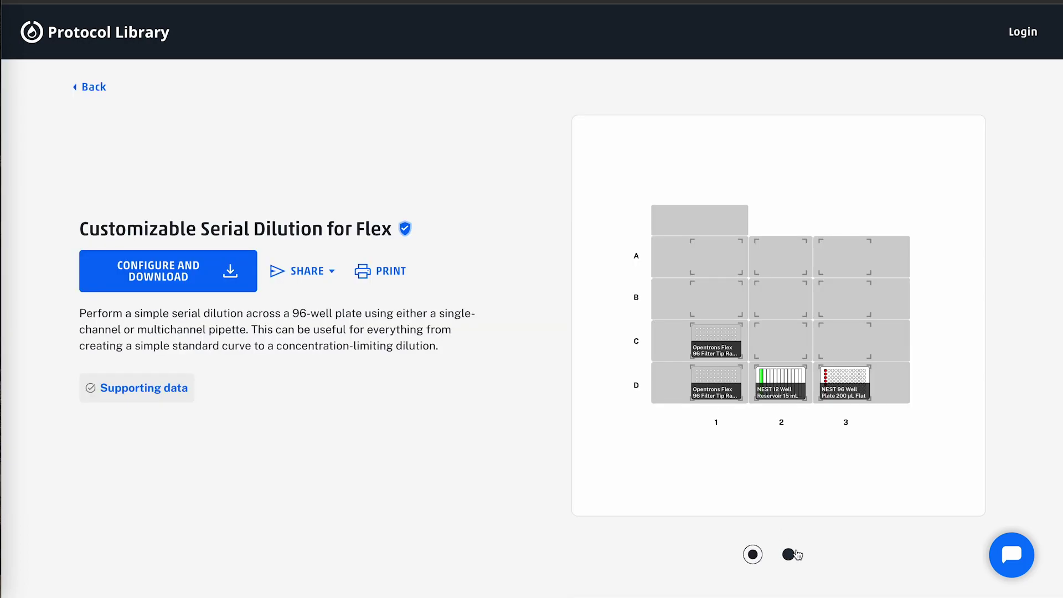
{"action": "left_click", "coordinate": [789, 554]}
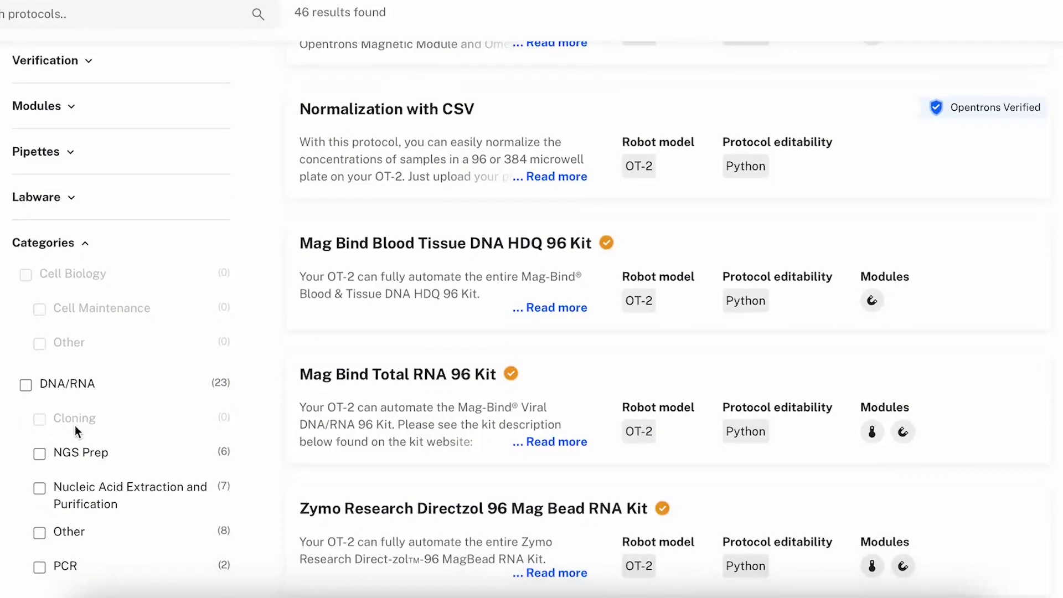
{"action": "scroll", "coordinate": [75, 425], "scroll_direction": "down", "scroll_amount": 5}
{"action": "scroll", "coordinate": [74, 425], "scroll_direction": "down", "scroll_amount": 1}
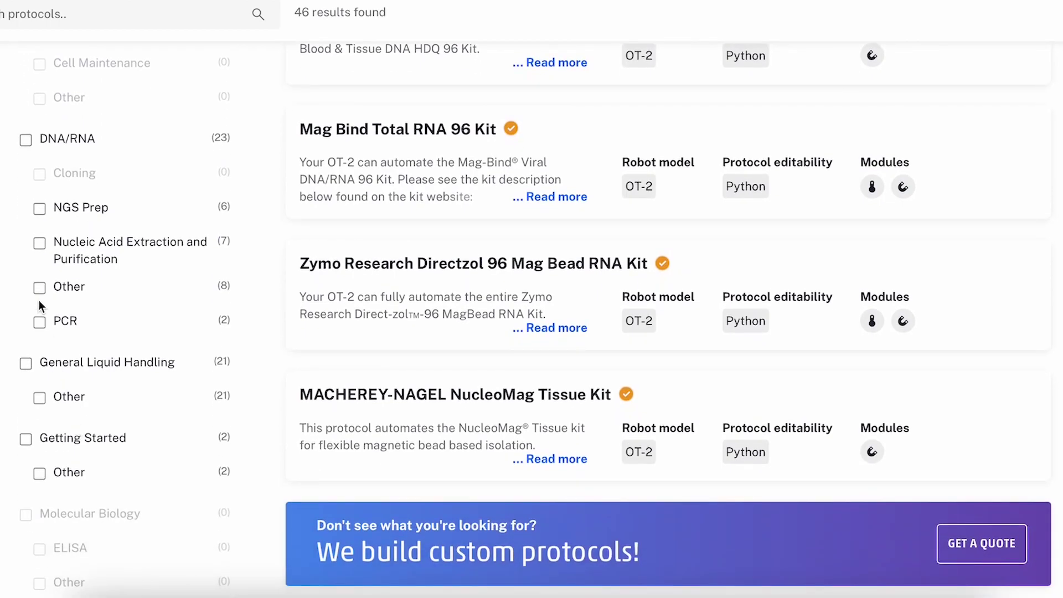
Filter to Nucleic Acid Extraction protocols and set the right pipette to GEN1 P1000 Single.
{"action": "left_click", "coordinate": [39, 244]}
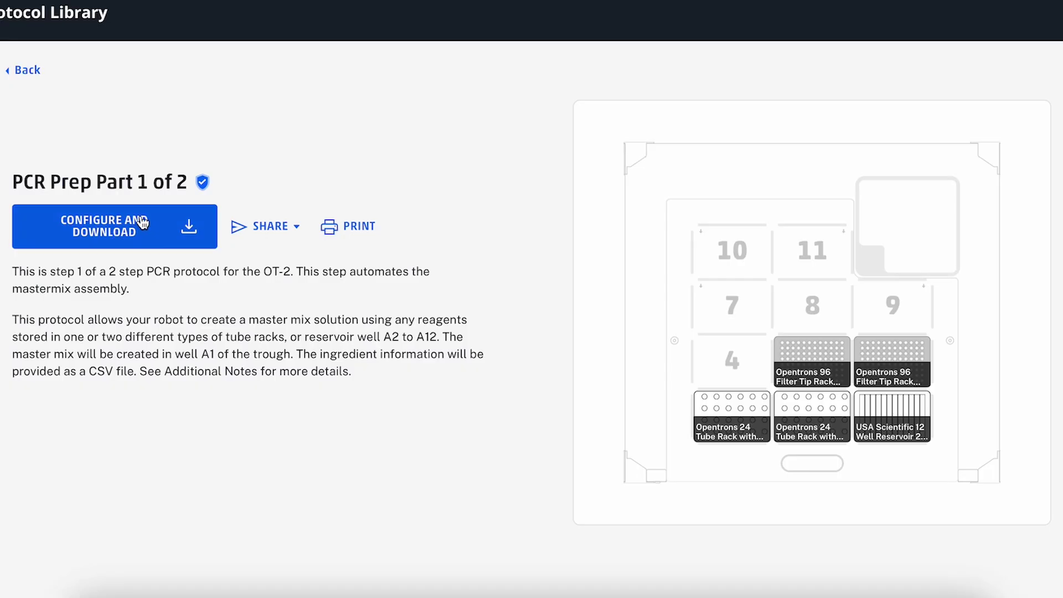
{"action": "left_click", "coordinate": [147, 222]}
{"action": "left_click", "coordinate": [364, 159]}
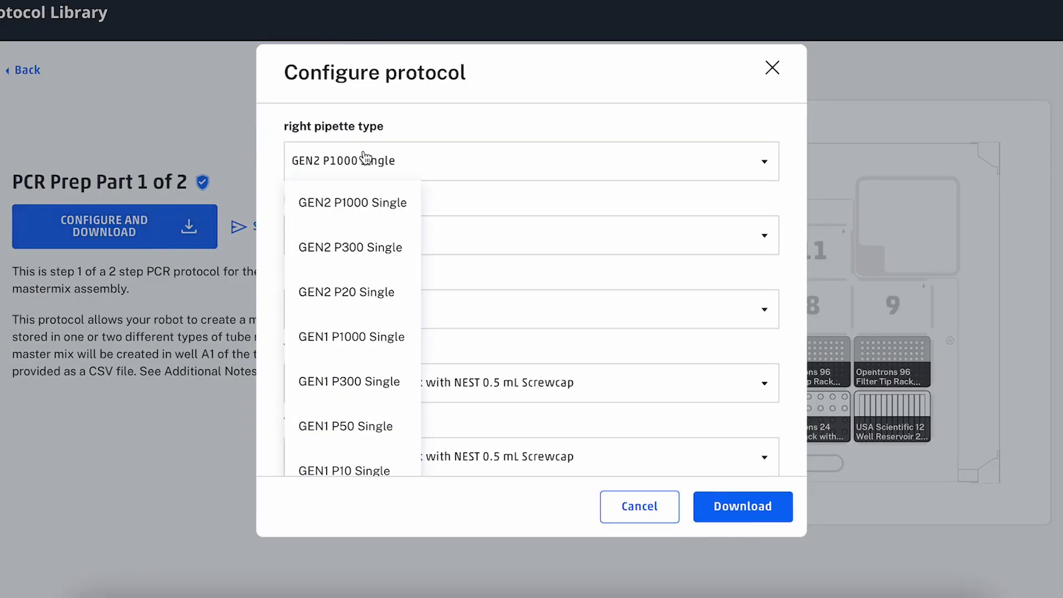
{"action": "left_click", "coordinate": [368, 338]}
Search the library for 'serial dilution'.
{"action": "scroll", "coordinate": [368, 344], "scroll_direction": "down", "scroll_amount": 1}
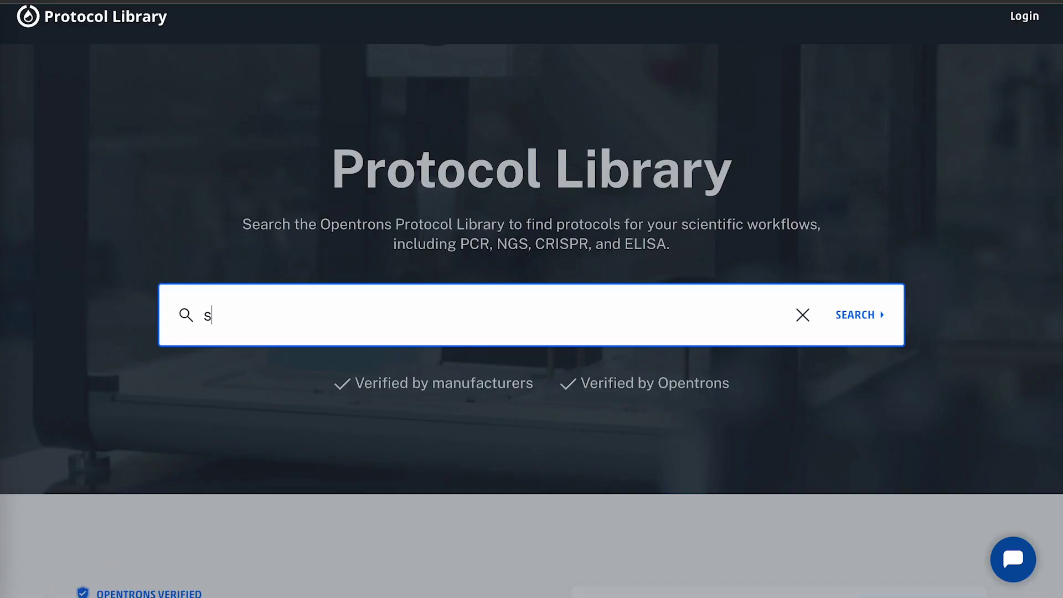
{"action": "type", "text": "erial dilution"}
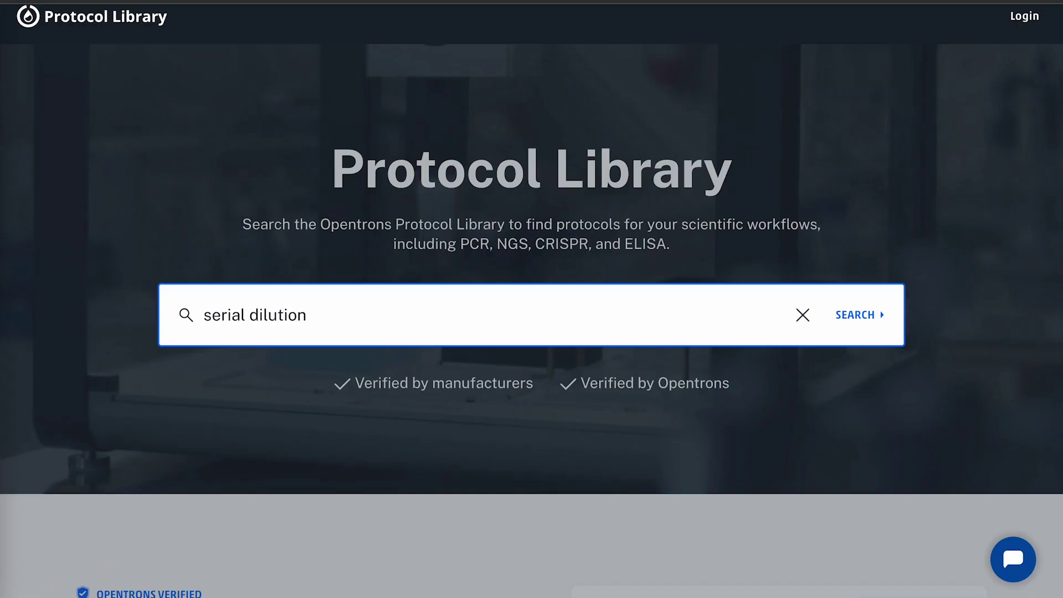
{"action": "key", "text": "Return"}
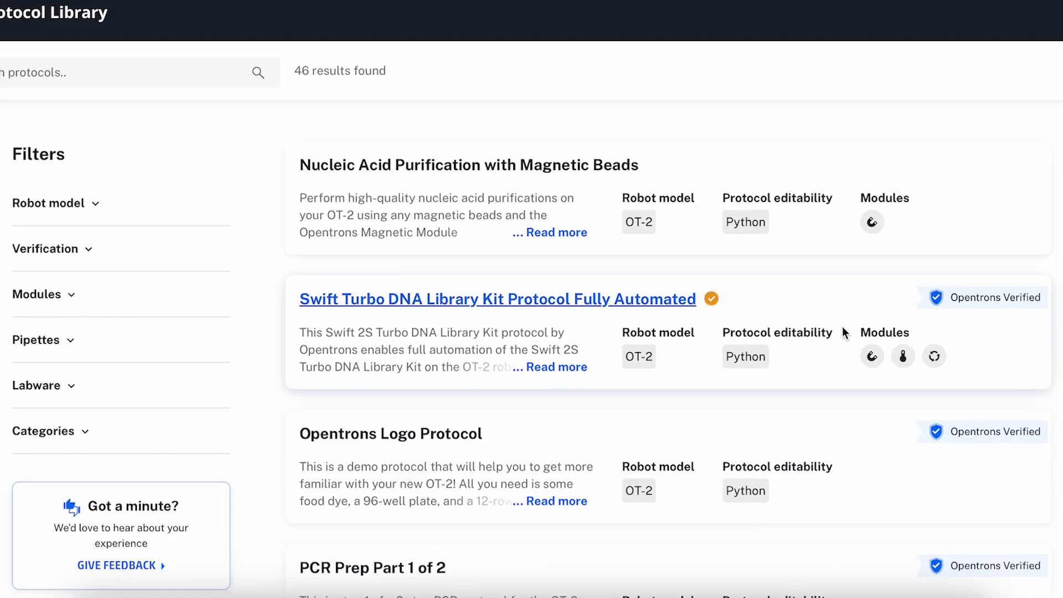
Scroll the 46-protocol list down to the first page's pagination.
{"action": "scroll", "coordinate": [844, 332], "scroll_direction": "down", "scroll_amount": 7}
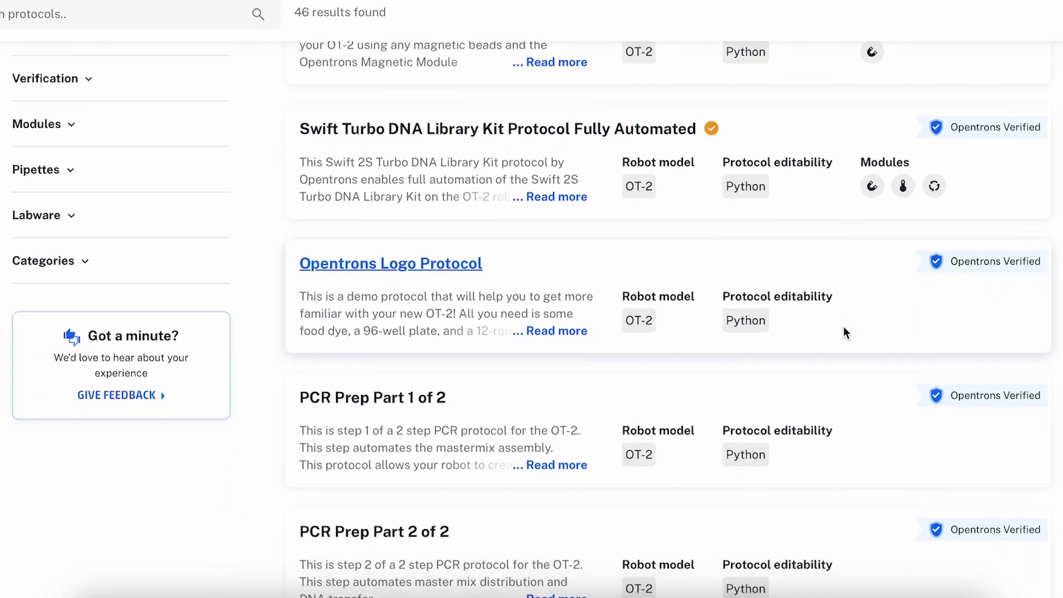
{"action": "scroll", "coordinate": [844, 331], "scroll_direction": "down", "scroll_amount": 9}
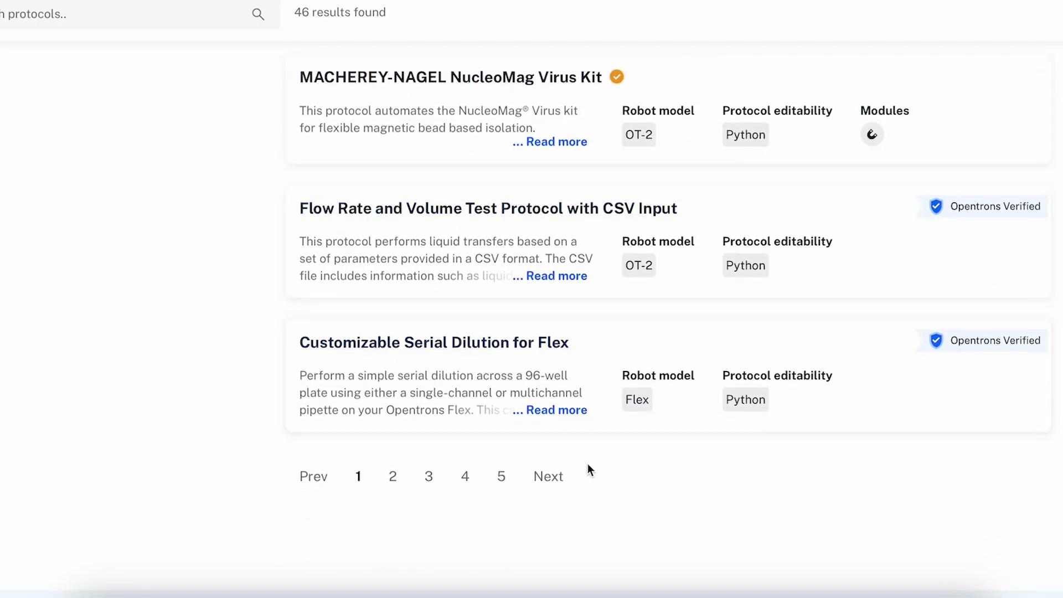
On the next page, review the NucleoMag Virus kit's details and configuration, then return home.
{"action": "left_click", "coordinate": [548, 496]}
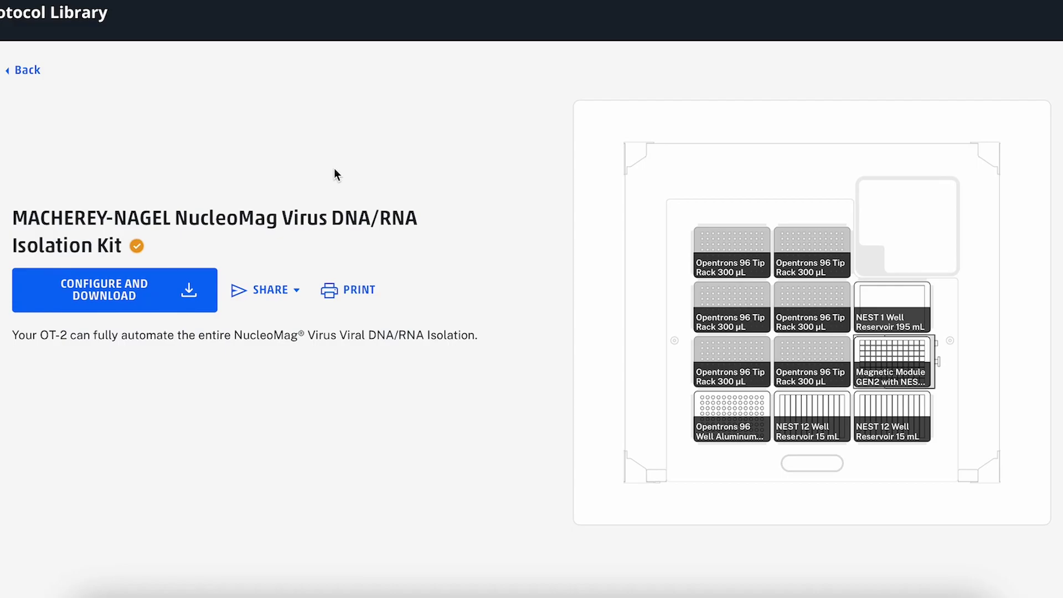
{"action": "scroll", "coordinate": [189, 302], "scroll_direction": "down", "scroll_amount": 10}
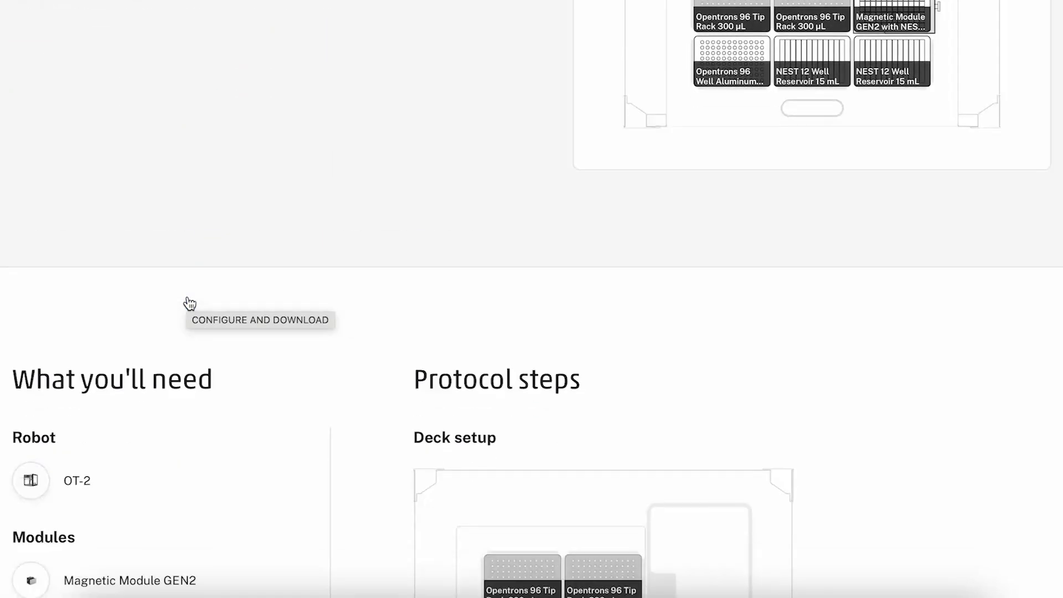
{"action": "scroll", "coordinate": [187, 298], "scroll_direction": "down", "scroll_amount": 12}
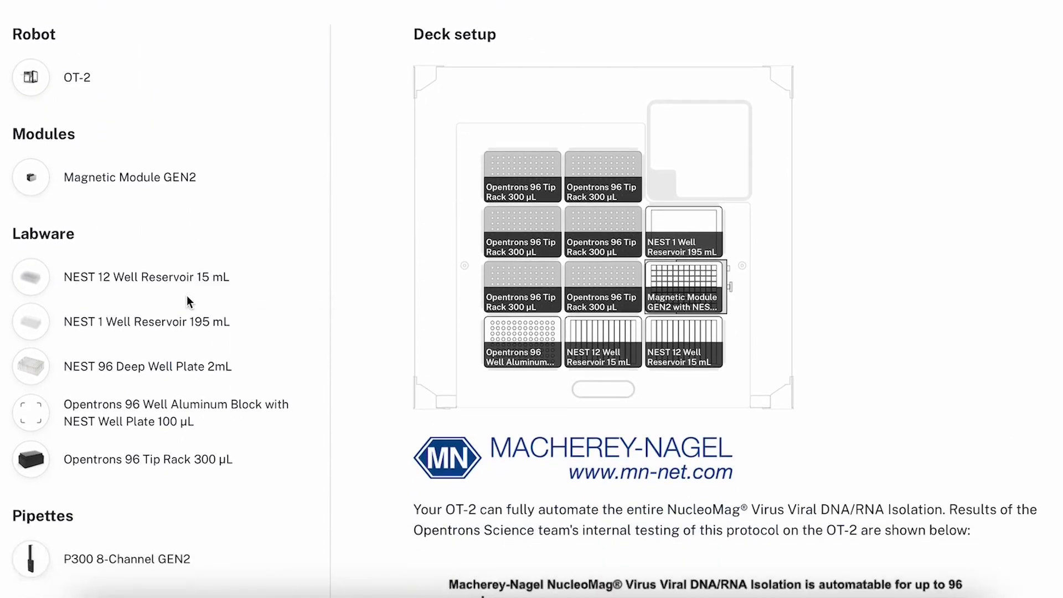
{"action": "scroll", "coordinate": [188, 299], "scroll_direction": "up", "scroll_amount": 20}
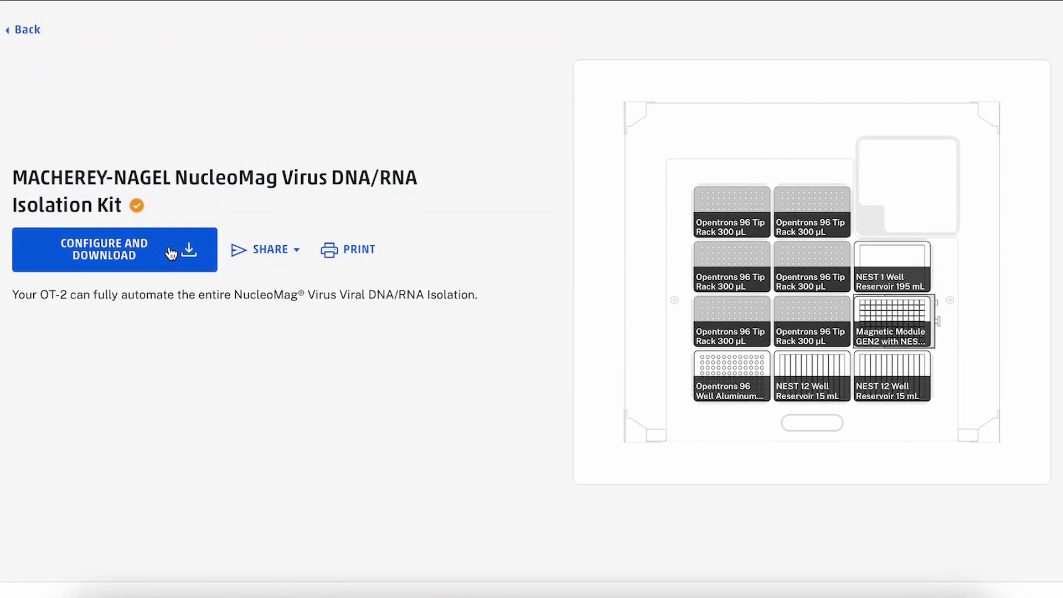
{"action": "left_click", "coordinate": [172, 253]}
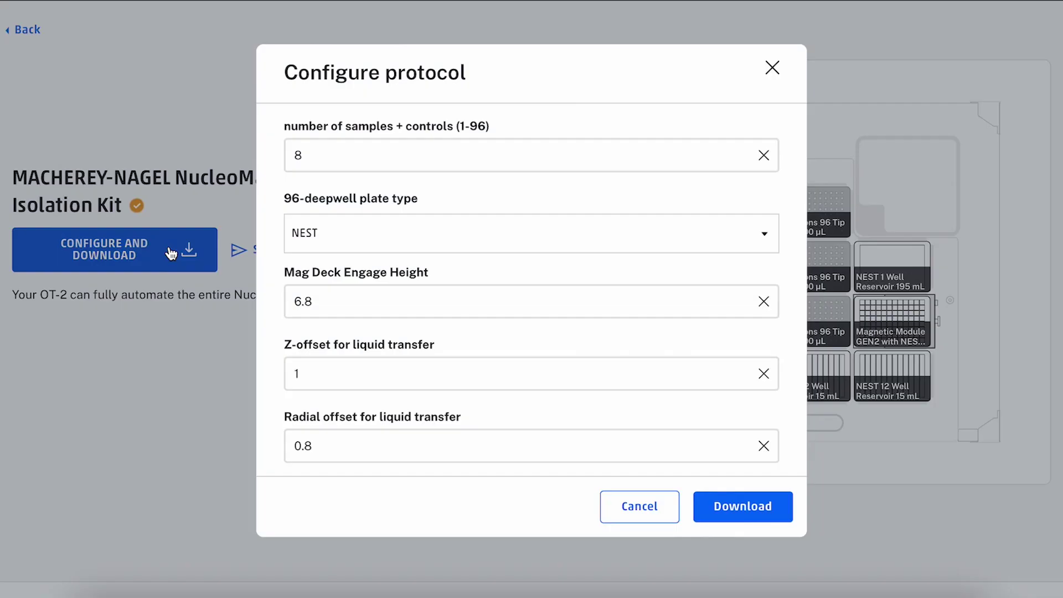
{"action": "left_click", "coordinate": [773, 69]}
{"action": "left_click", "coordinate": [25, 30]}
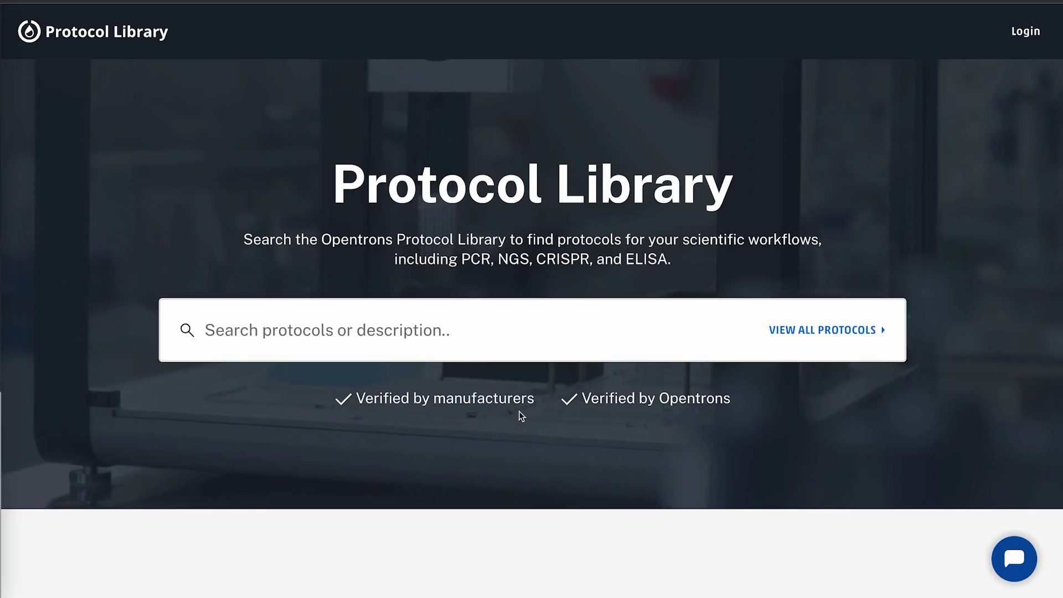
Enter 'serial dilution' in the home page search box.
{"action": "left_click", "coordinate": [506, 339]}
{"action": "scroll", "coordinate": [474, 451], "scroll_direction": "down", "scroll_amount": 5}
{"action": "scroll", "coordinate": [474, 451], "scroll_direction": "down", "scroll_amount": 9}
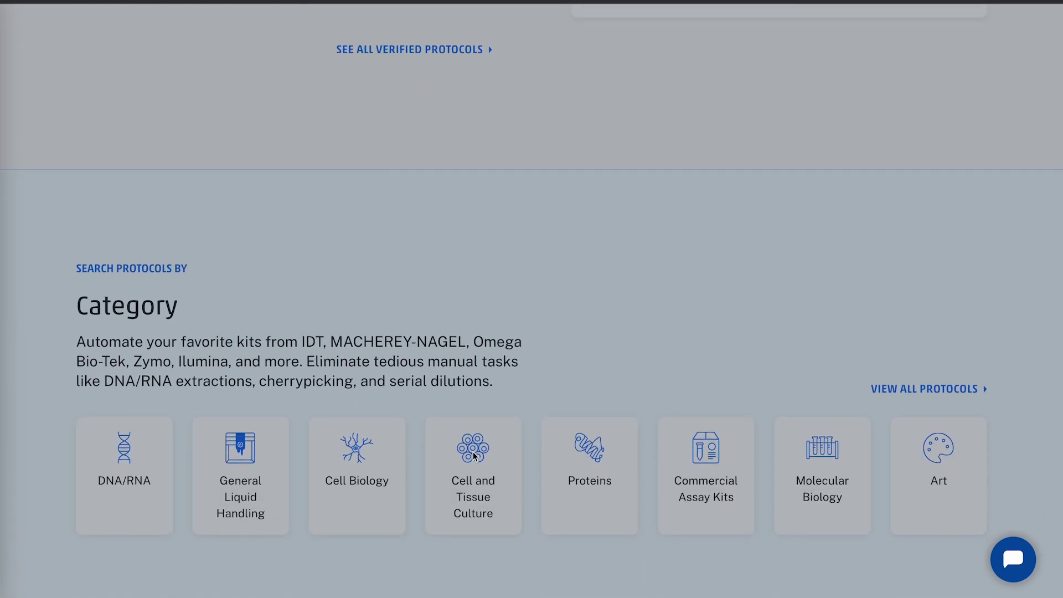
{"action": "scroll", "coordinate": [474, 453], "scroll_direction": "up", "scroll_amount": 11}
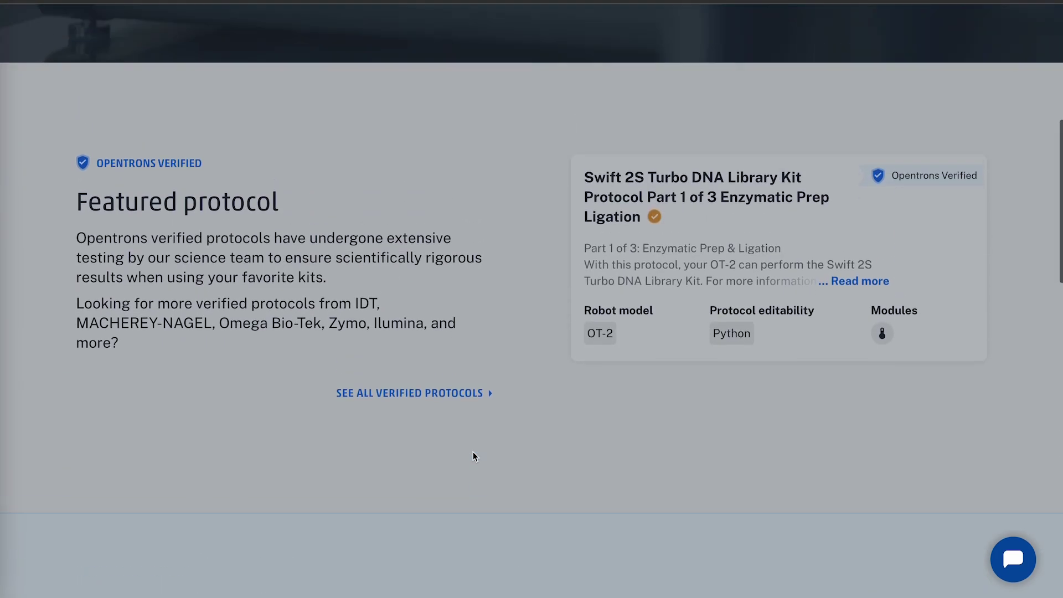
{"action": "scroll", "coordinate": [473, 452], "scroll_direction": "up", "scroll_amount": 3}
{"action": "type", "text": "ser"}
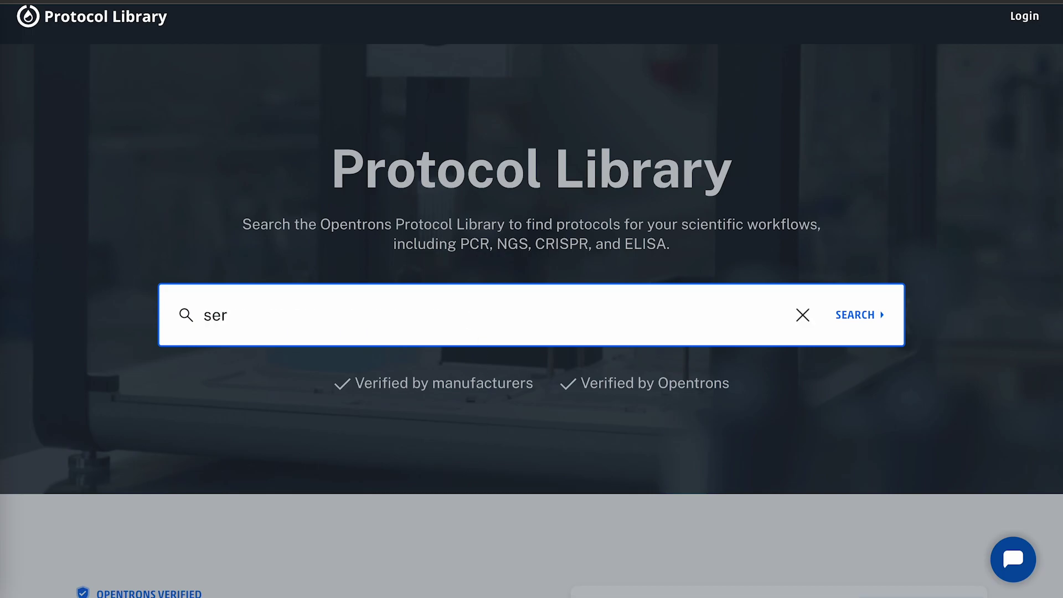
{"action": "type", "text": "ial dilution"}
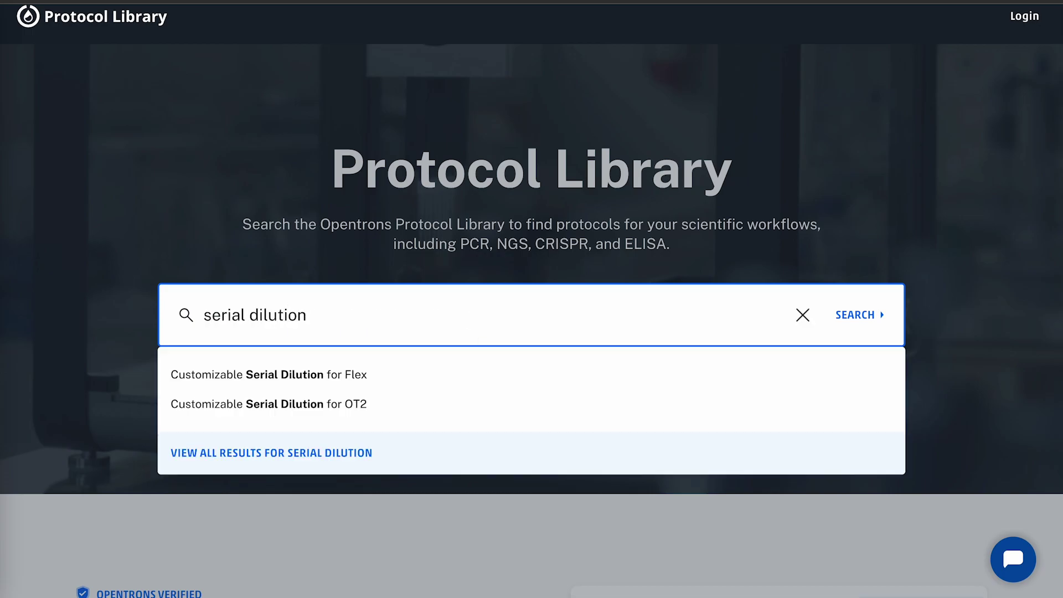
List both serial dilution results and expand the Robot model filter showing Flex and OT-2.
{"action": "left_click", "coordinate": [418, 451]}
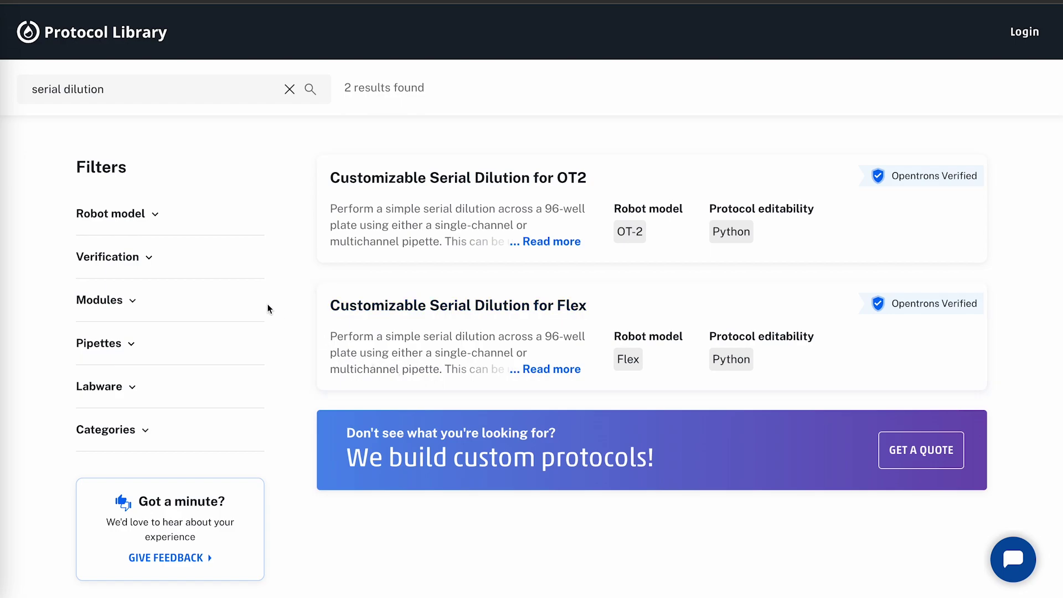
{"action": "left_click", "coordinate": [131, 211]}
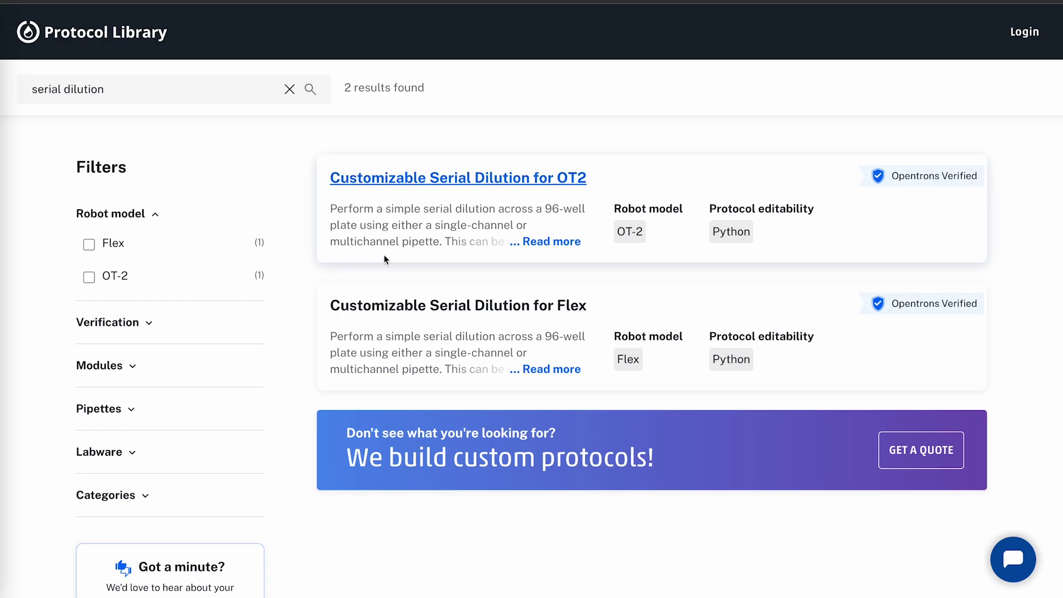
Open Customizable Serial Dilution for Flex, view its plate diagram, then its Supporting Data notes.
{"action": "left_click", "coordinate": [405, 308]}
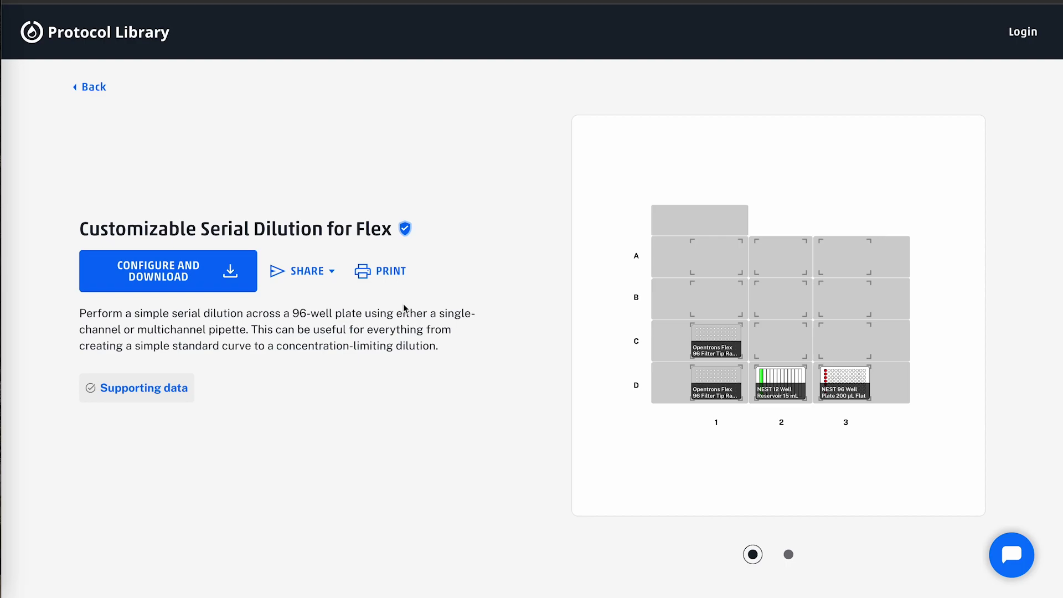
{"action": "left_click", "coordinate": [789, 554]}
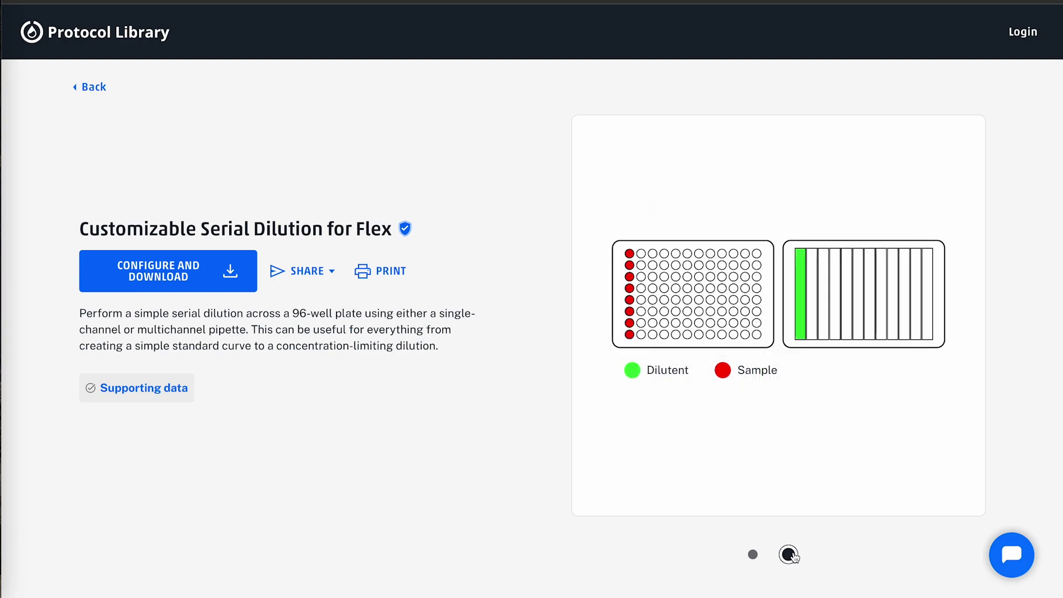
{"action": "left_click", "coordinate": [147, 396]}
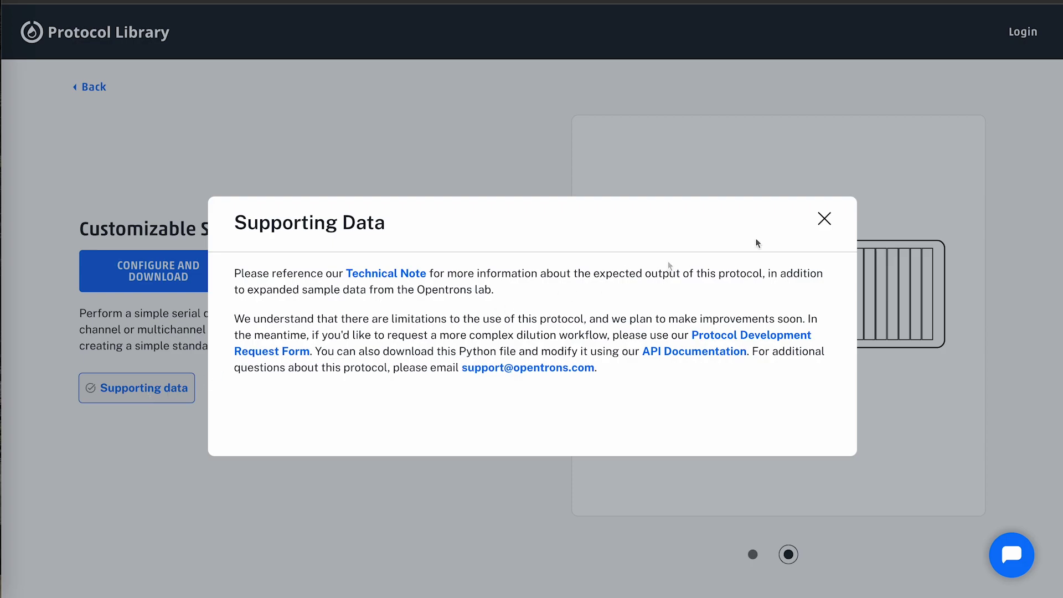
Close the notes and check the NEST 96 Well Plate 200 µL Flat details under What you'll need.
{"action": "left_click", "coordinate": [825, 219]}
{"action": "scroll", "coordinate": [274, 485], "scroll_direction": "down", "scroll_amount": 9}
{"action": "scroll", "coordinate": [274, 490], "scroll_direction": "down", "scroll_amount": 3}
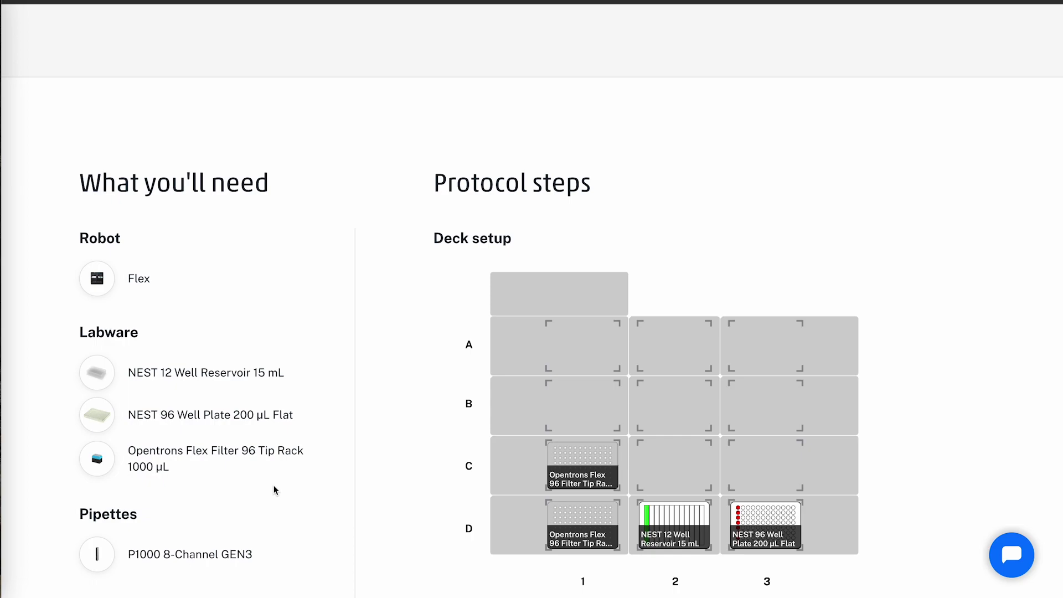
{"action": "left_click", "coordinate": [243, 415]}
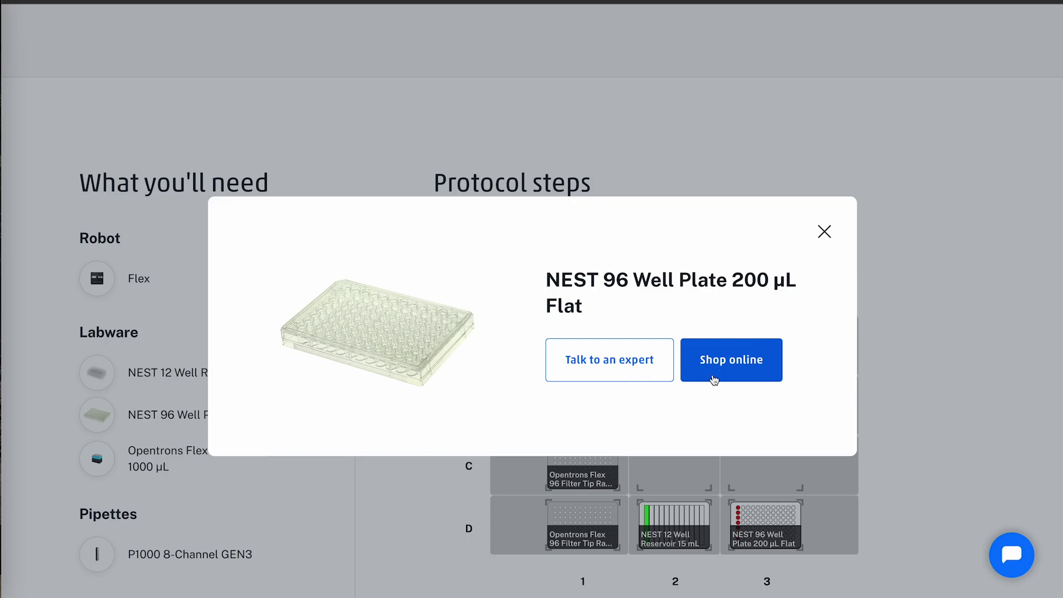
{"action": "left_click", "coordinate": [824, 234]}
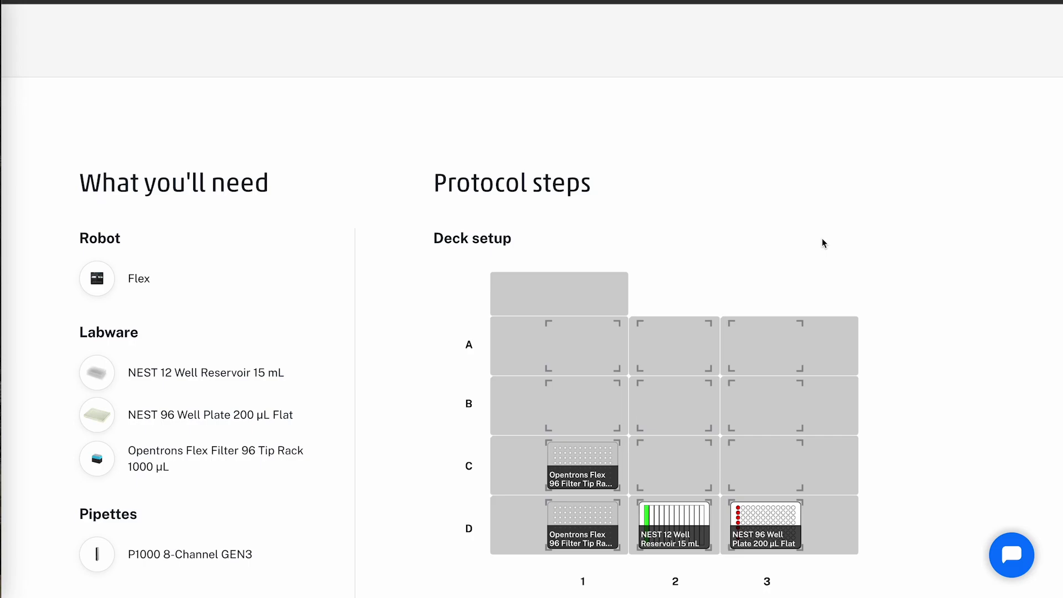
{"action": "scroll", "coordinate": [822, 239], "scroll_direction": "down", "scroll_amount": 6}
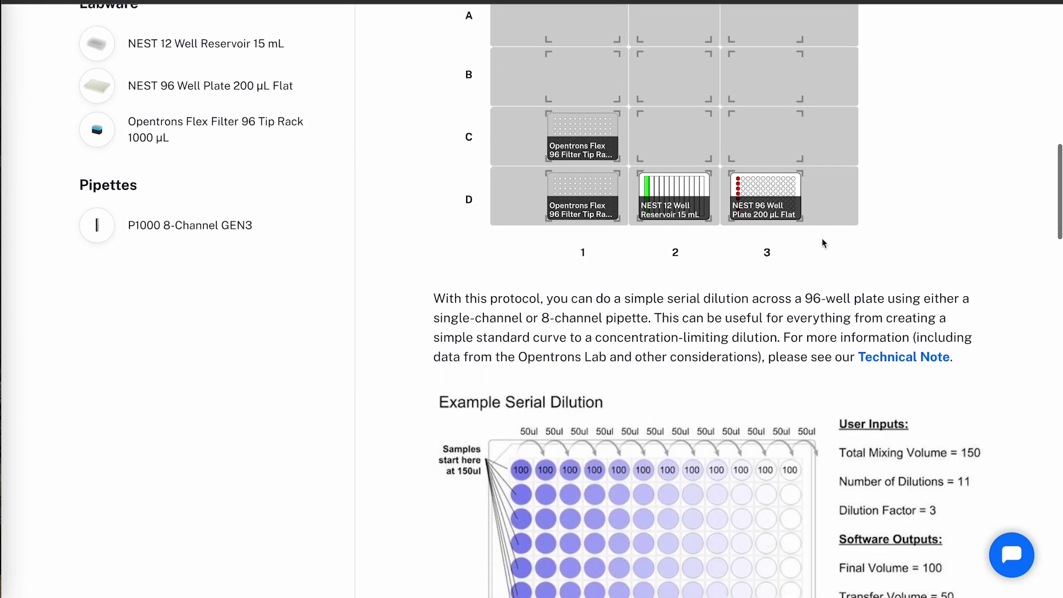
{"action": "scroll", "coordinate": [822, 243], "scroll_direction": "down", "scroll_amount": 7}
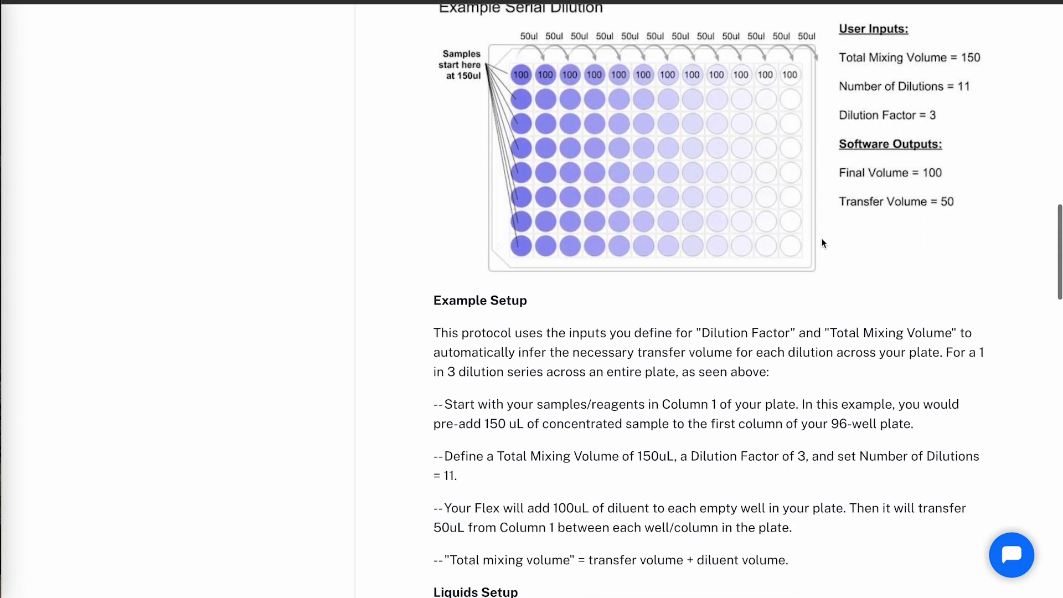
{"action": "scroll", "coordinate": [823, 242], "scroll_direction": "down", "scroll_amount": 10}
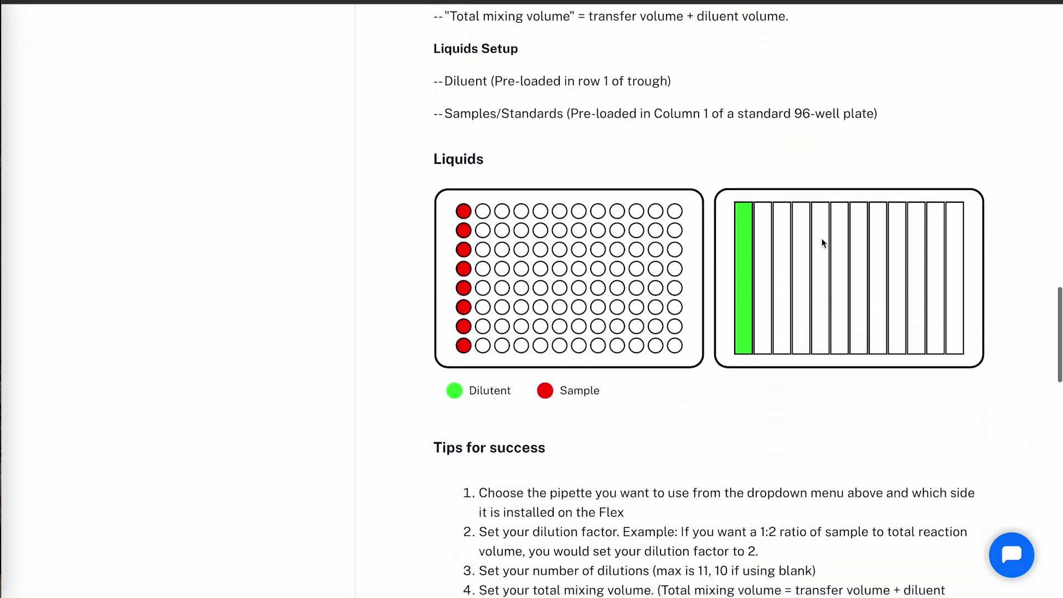
{"action": "scroll", "coordinate": [822, 242], "scroll_direction": "down", "scroll_amount": 6}
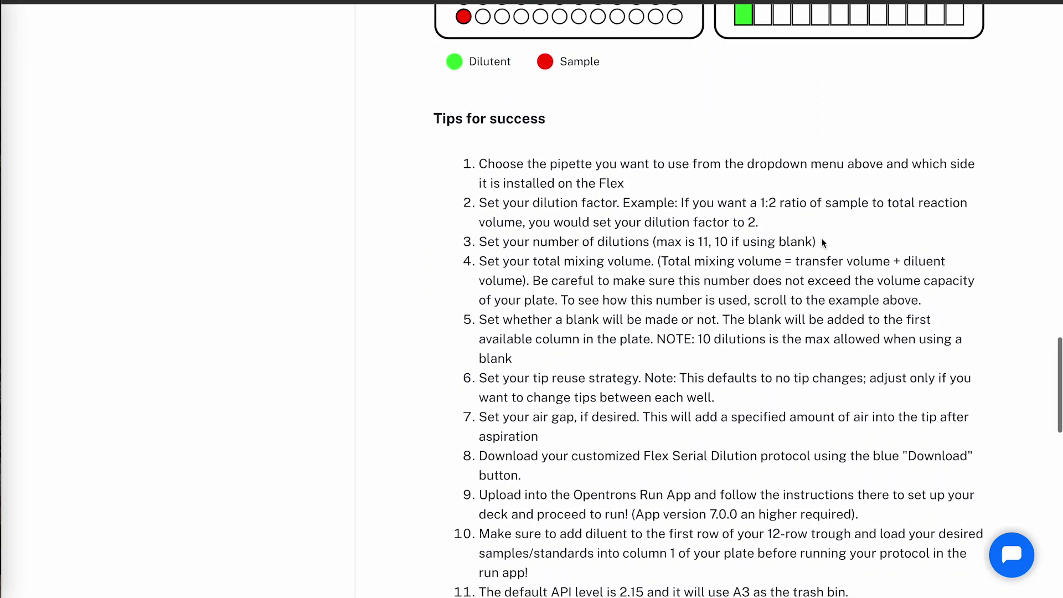
{"action": "scroll", "coordinate": [823, 243], "scroll_direction": "up", "scroll_amount": 8}
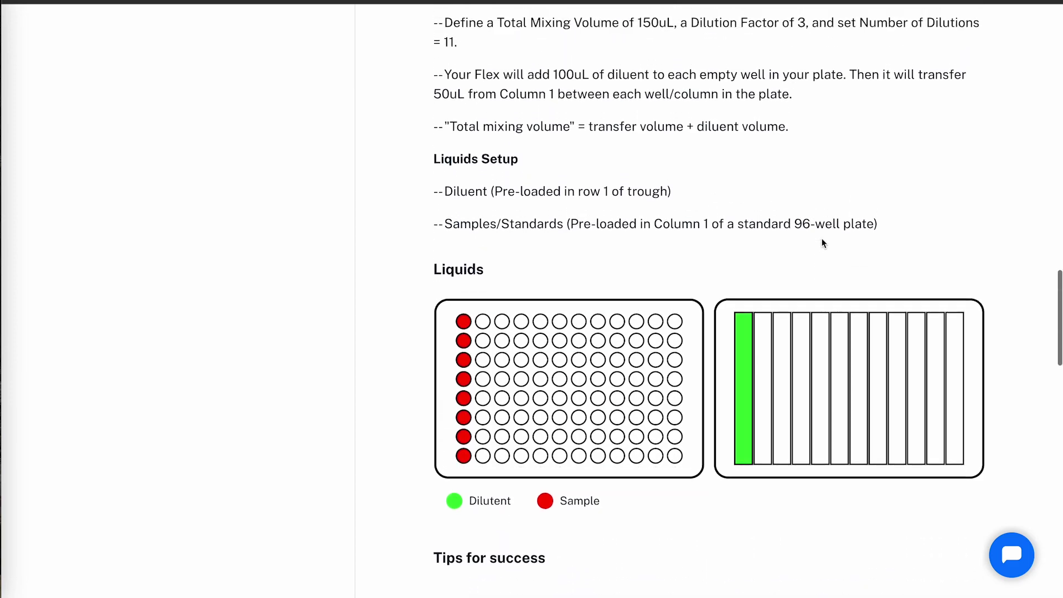
{"action": "scroll", "coordinate": [823, 242], "scroll_direction": "up", "scroll_amount": 9}
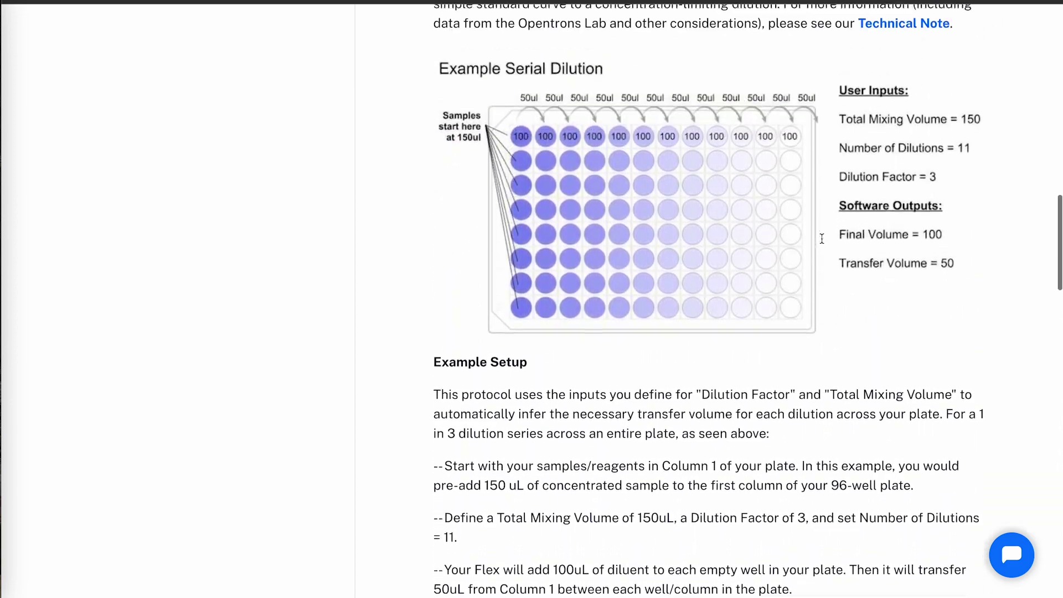
{"action": "scroll", "coordinate": [821, 238], "scroll_direction": "up", "scroll_amount": 7}
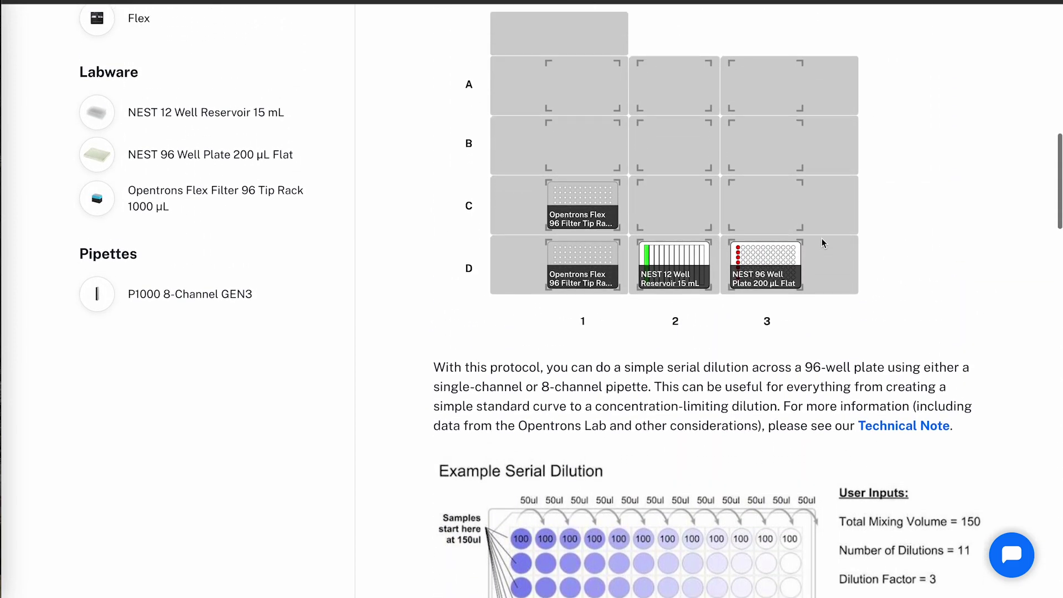
{"action": "scroll", "coordinate": [822, 238], "scroll_direction": "up", "scroll_amount": 11}
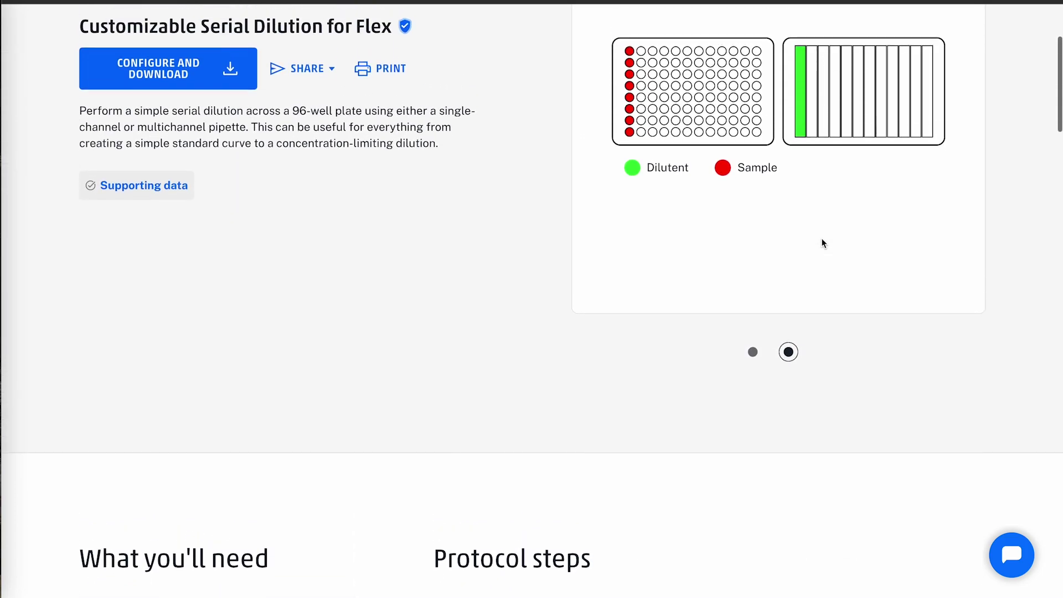
{"action": "scroll", "coordinate": [824, 244], "scroll_direction": "up", "scroll_amount": 4}
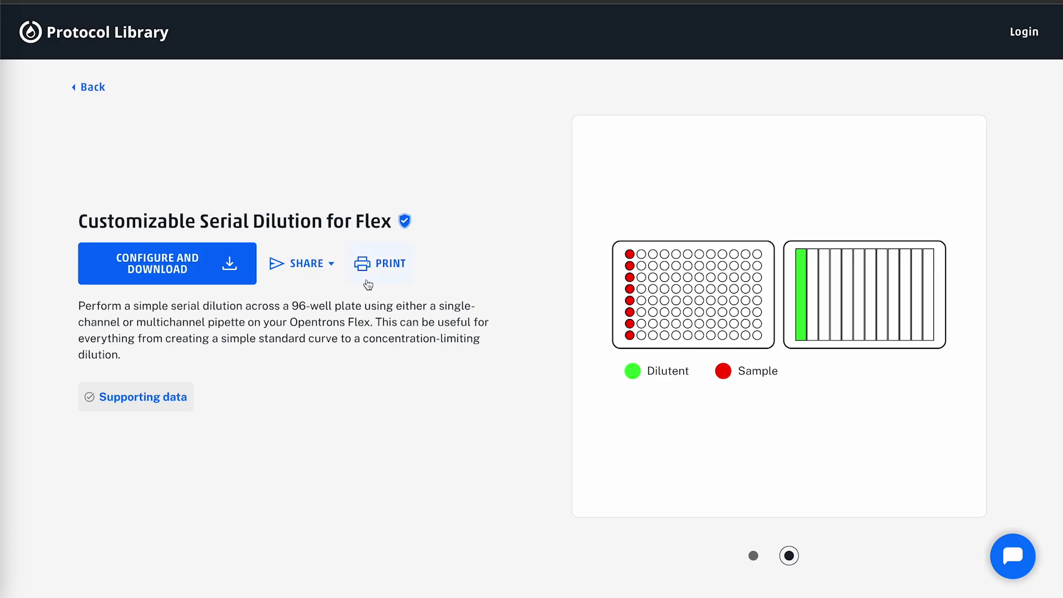
Open the Configure protocol form and scroll through its defaults, such as Flex P1000 8-Channel and dilution factor 3.
{"action": "left_click", "coordinate": [165, 267]}
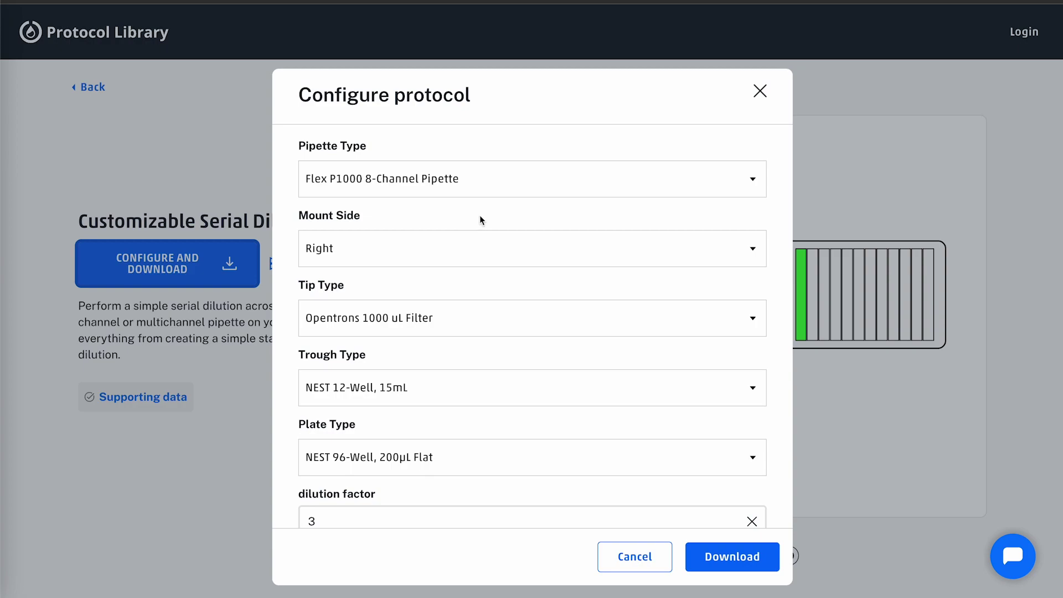
{"action": "scroll", "coordinate": [481, 219], "scroll_direction": "down", "scroll_amount": 3}
{"action": "scroll", "coordinate": [480, 219], "scroll_direction": "down", "scroll_amount": 5}
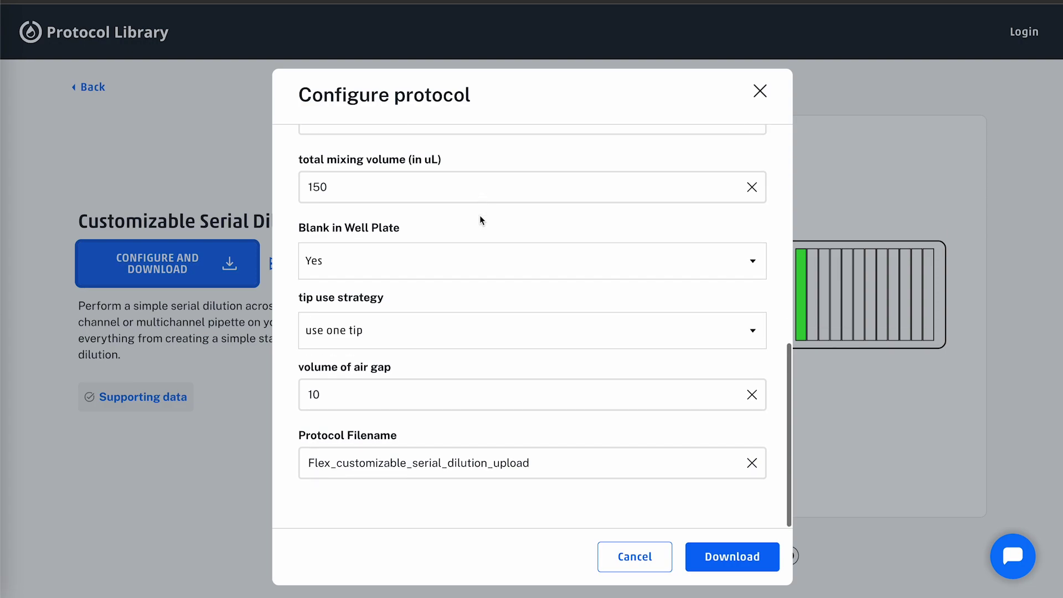
{"action": "scroll", "coordinate": [480, 219], "scroll_direction": "up", "scroll_amount": 2}
{"action": "scroll", "coordinate": [481, 219], "scroll_direction": "up", "scroll_amount": 5}
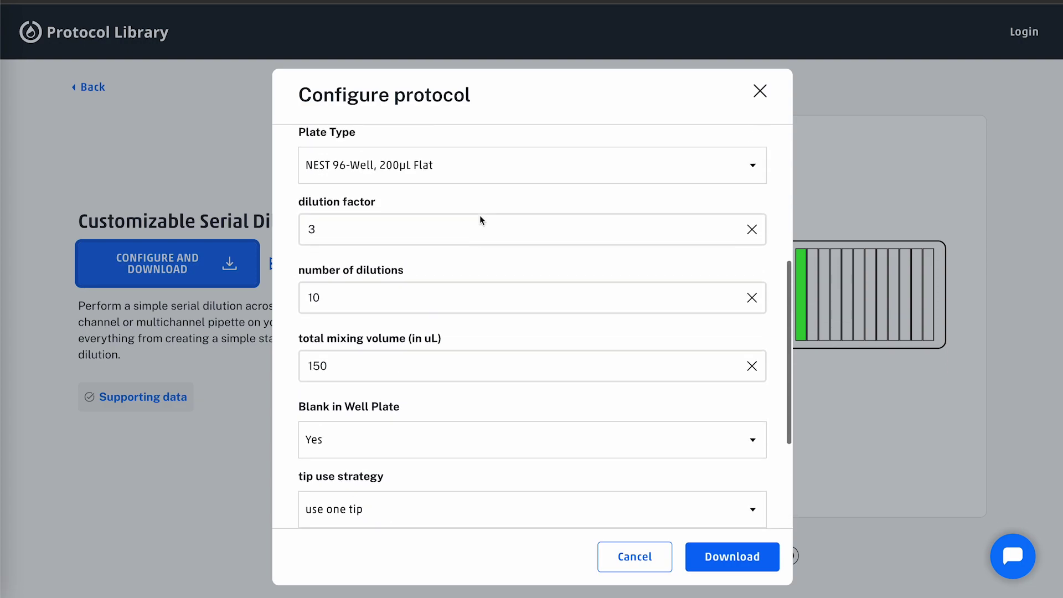
{"action": "scroll", "coordinate": [481, 220], "scroll_direction": "up", "scroll_amount": 3}
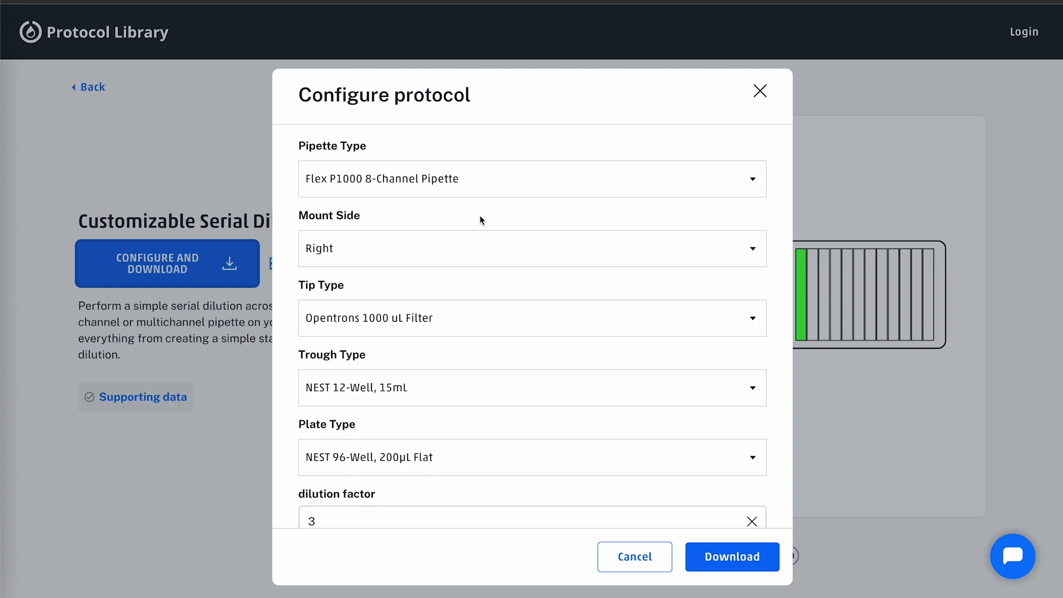
Set the pipette mount side to Left and the number of dilutions to 5.
{"action": "left_click", "coordinate": [475, 251]}
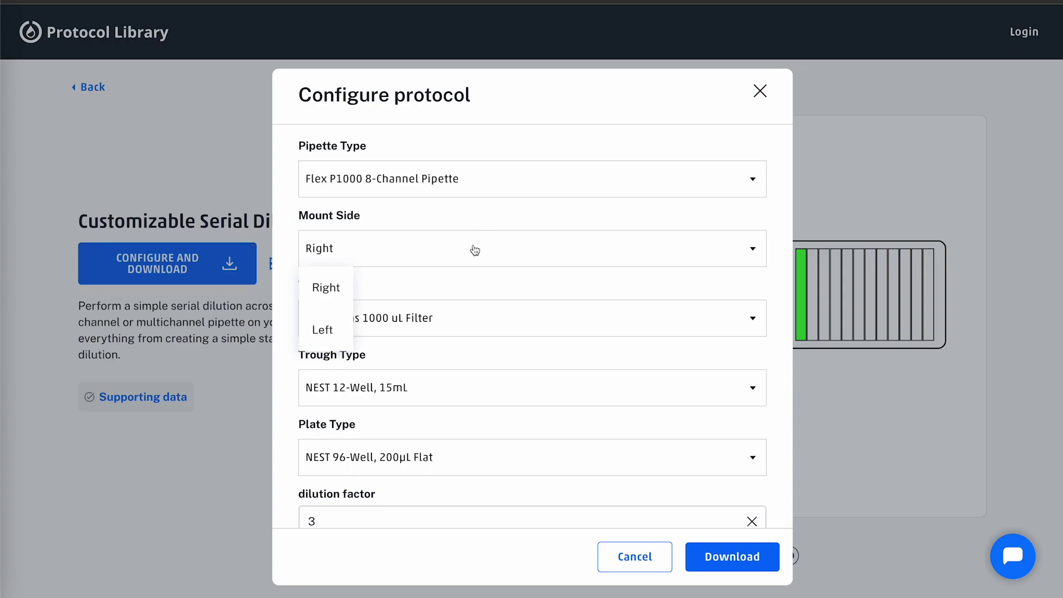
{"action": "left_click", "coordinate": [325, 331]}
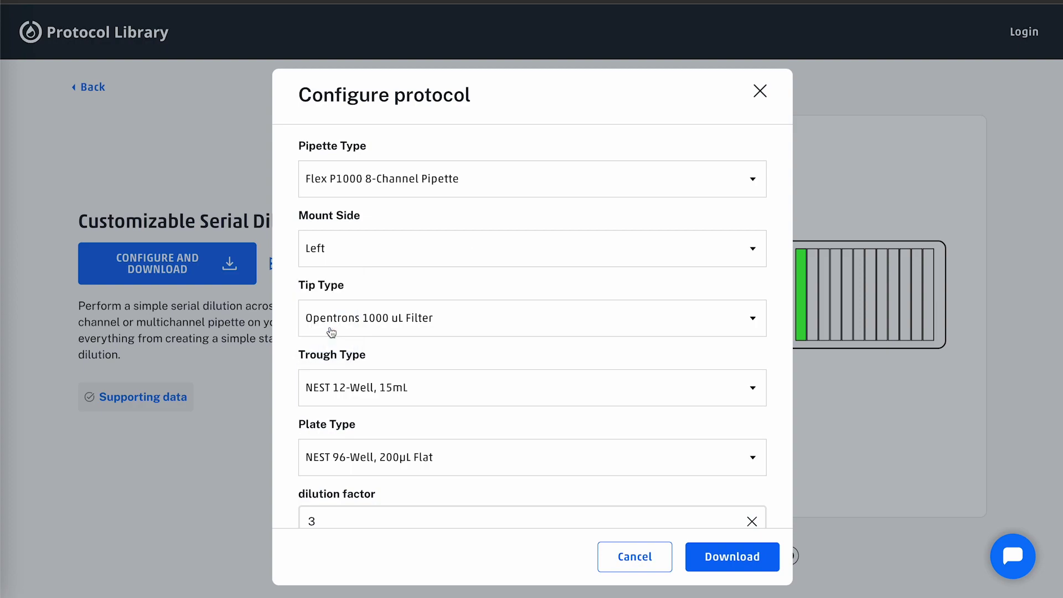
{"action": "scroll", "coordinate": [492, 383], "scroll_direction": "down", "scroll_amount": 4}
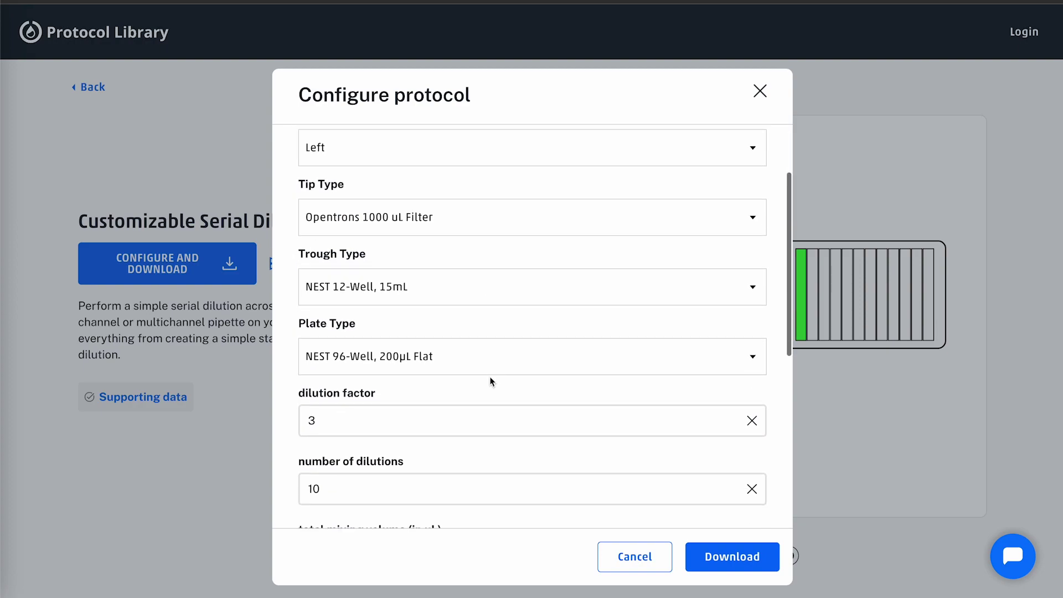
{"action": "left_click", "coordinate": [491, 381]}
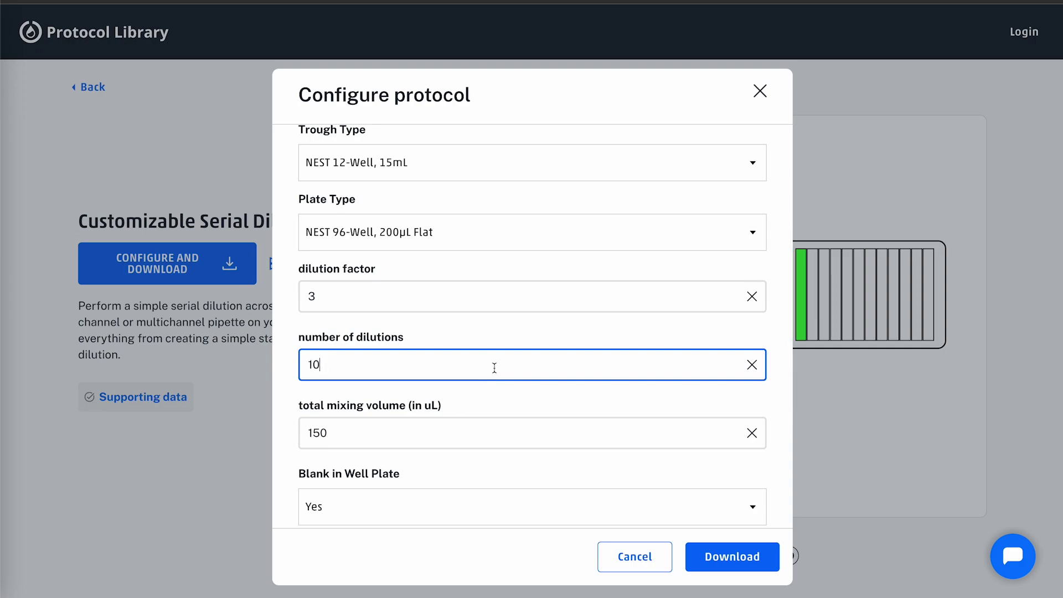
{"action": "key", "text": "BackSpace"}
{"action": "key", "text": "BackSpace"}
{"action": "type", "text": "5"}
Replace the protocol filename with serial_dilution_v1.
{"action": "scroll", "coordinate": [629, 423], "scroll_direction": "down", "scroll_amount": 4}
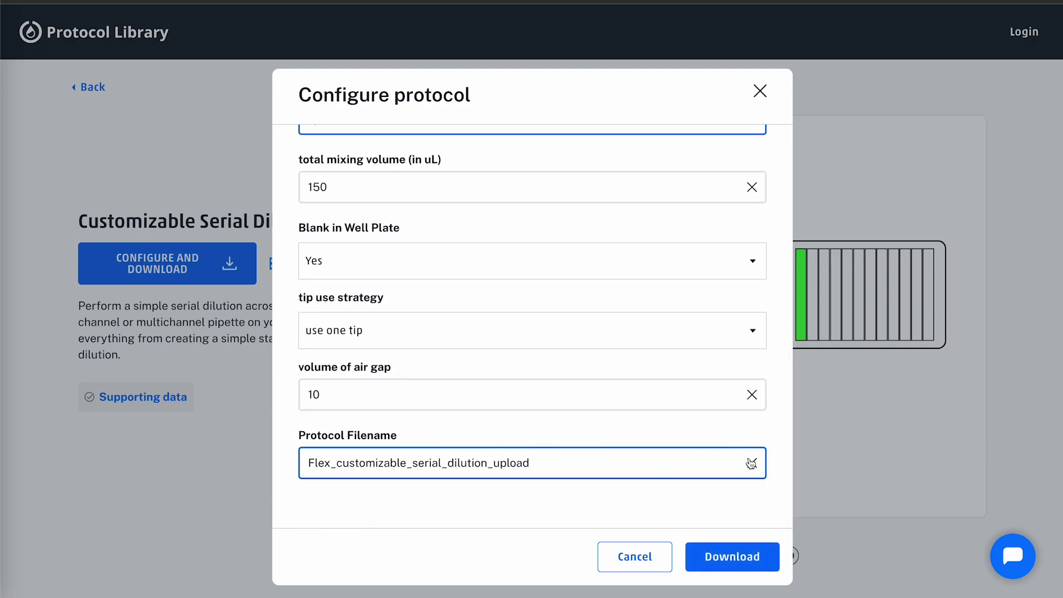
{"action": "left_click", "coordinate": [752, 463]}
{"action": "type", "text": "serial_d"}
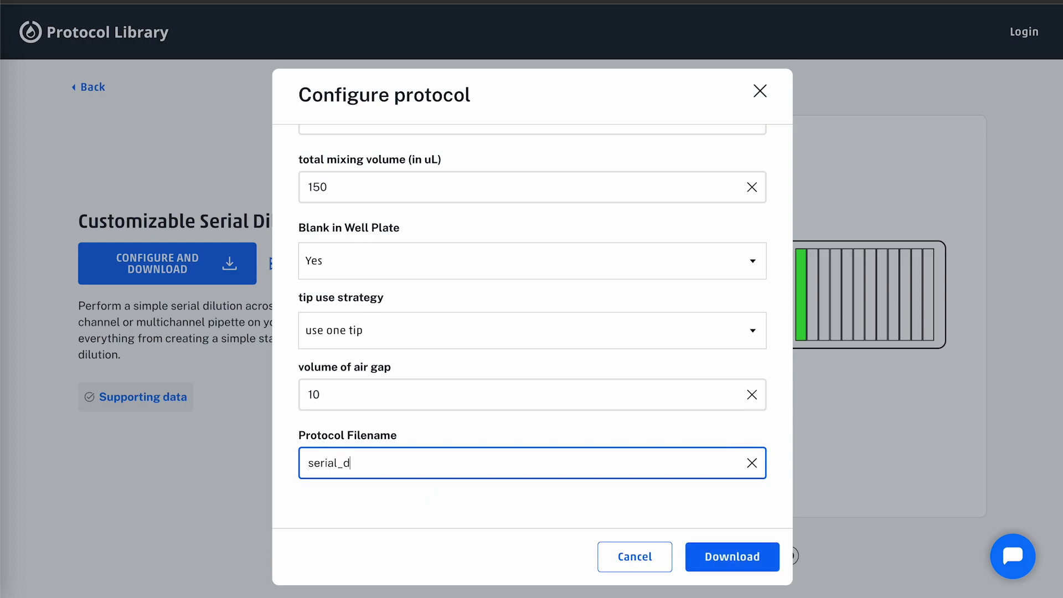
{"action": "type", "text": "ilution_v1"}
Download the configured protocol as serial_dilution_v1.py (5.0 KB).
{"action": "left_click", "coordinate": [736, 555]}
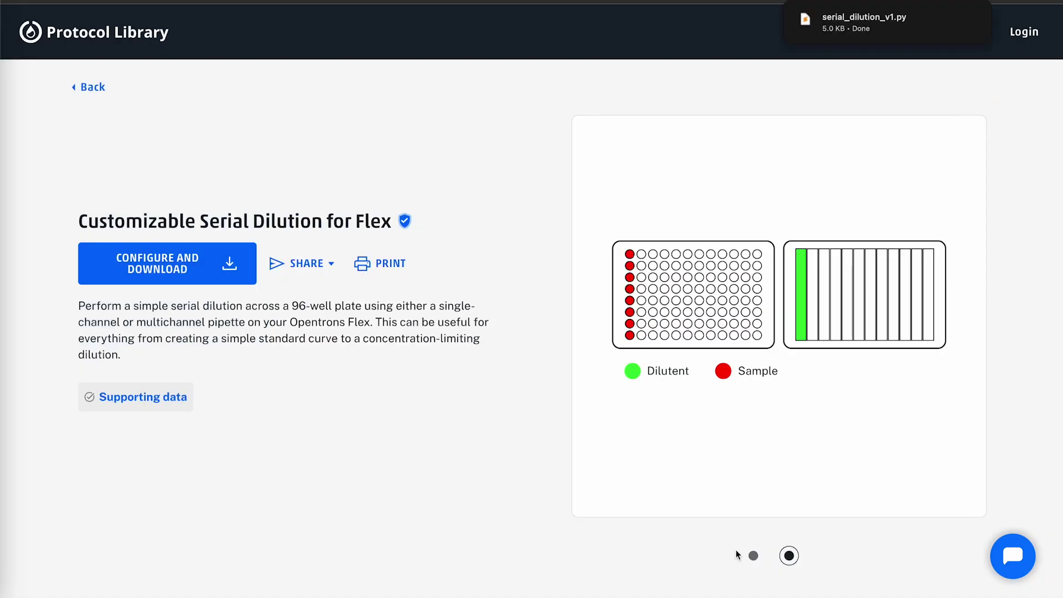